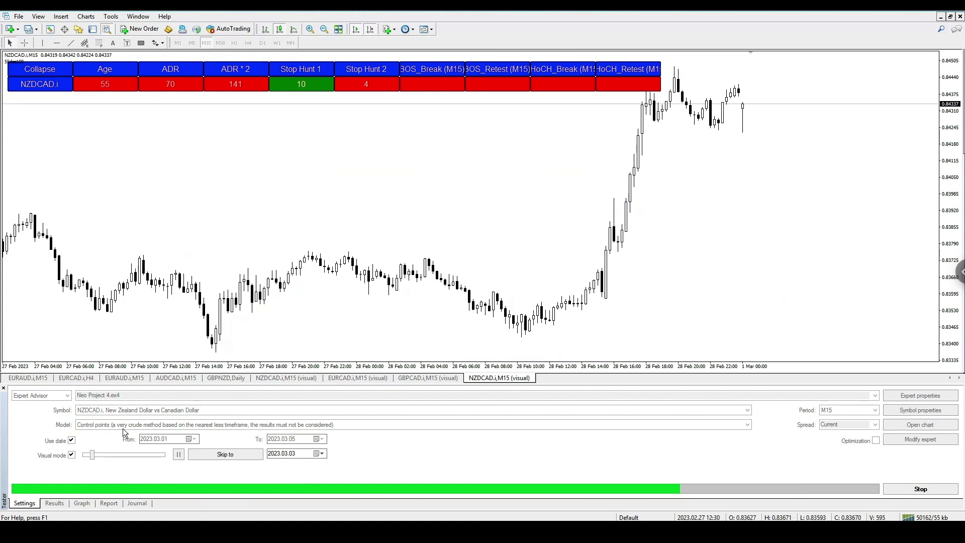
# Speed up NZDCAD playback until CHoCH/BOS markings appear, then drop to slowest speed.
pyautogui.moveTo(95, 453)
pyautogui.mouseDown()
pyautogui.moveTo(175, 457)
pyautogui.moveTo(85, 457)
pyautogui.mouseUp()
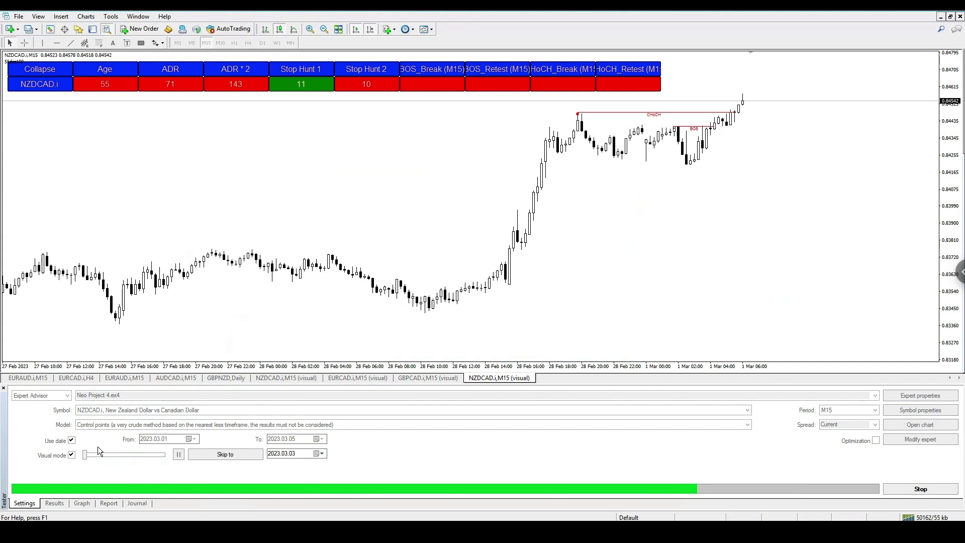
pyautogui.moveTo(87, 454); pyautogui.dragTo(165, 457)
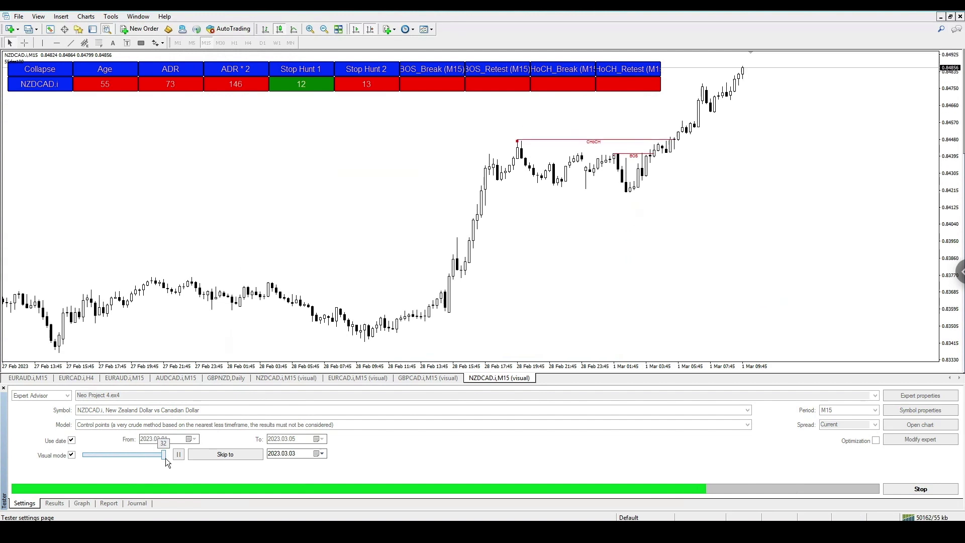
pyautogui.moveTo(165, 457); pyautogui.dragTo(151, 457)
pyautogui.click(85, 454)
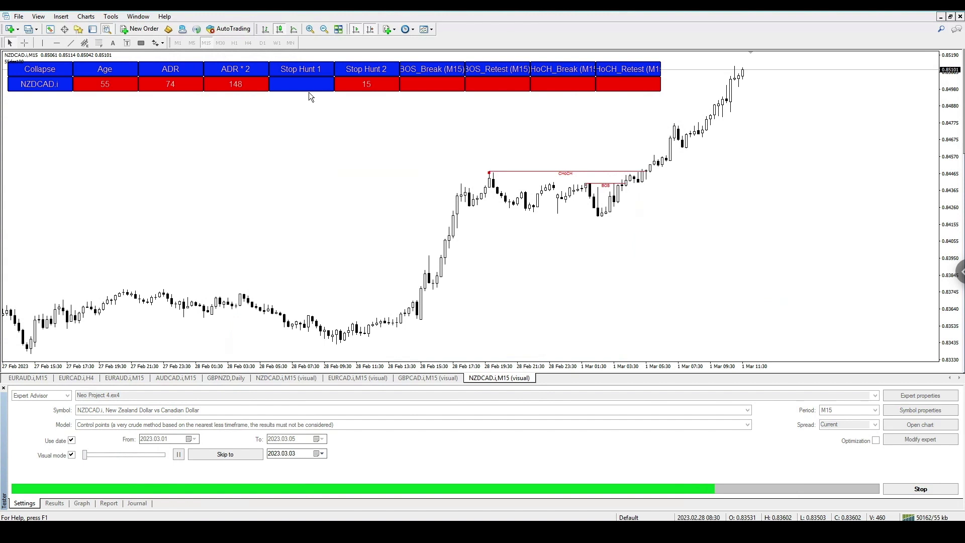
# Vary the Visual mode speed until new BOS levels form on 2 March.
pyautogui.moveTo(83, 453)
pyautogui.mouseDown()
pyautogui.moveTo(167, 458)
pyautogui.moveTo(85, 455)
pyautogui.mouseUp()
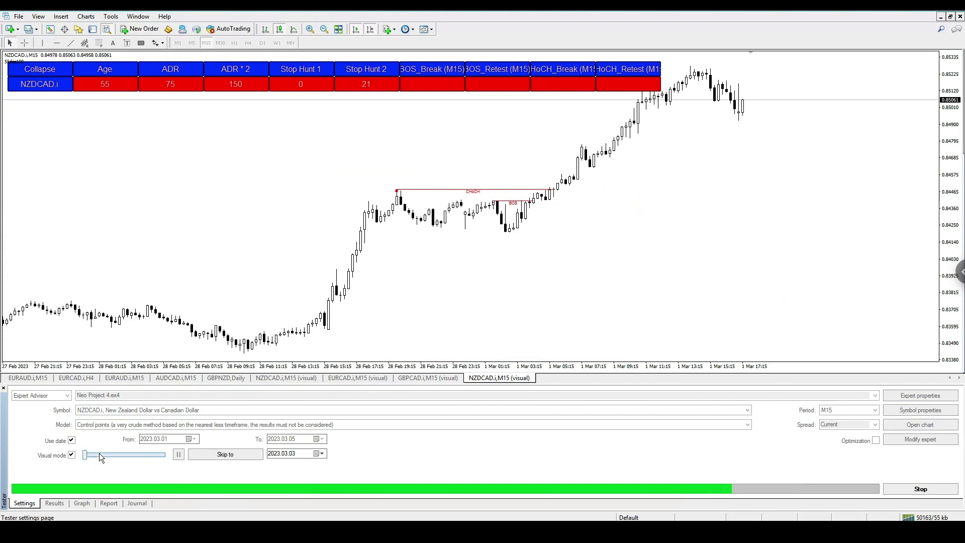
pyautogui.moveTo(99, 456); pyautogui.dragTo(171, 460)
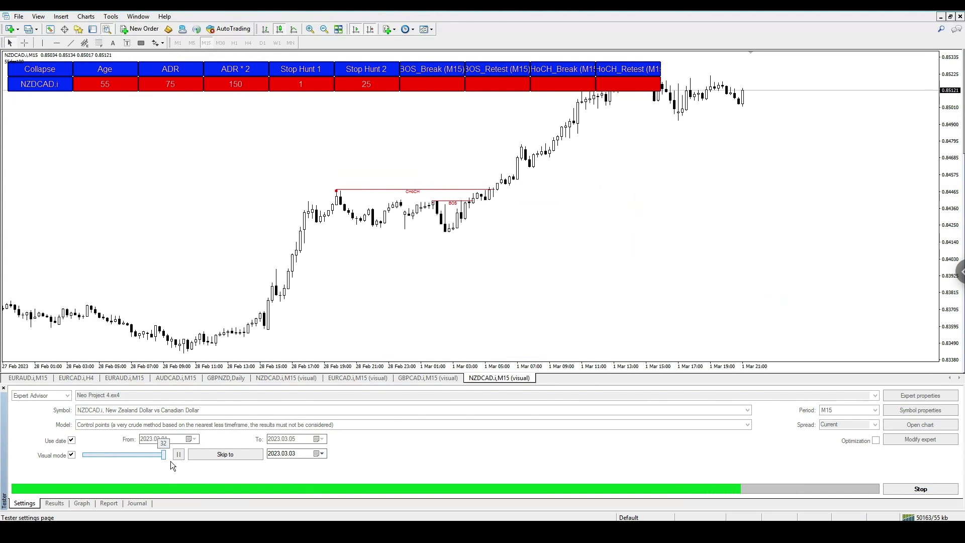
pyautogui.moveTo(171, 460); pyautogui.dragTo(2, 477)
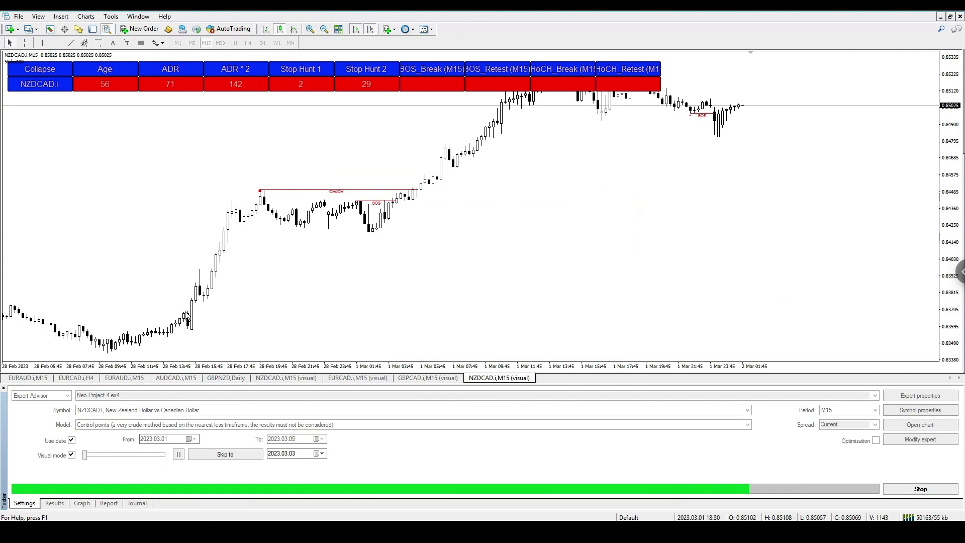
pyautogui.moveTo(87, 455); pyautogui.dragTo(2, 467)
# Compress the NZDCAD candles vertically by dragging the price scale, with the crosshair on.
pyautogui.middleClick(717, 137)
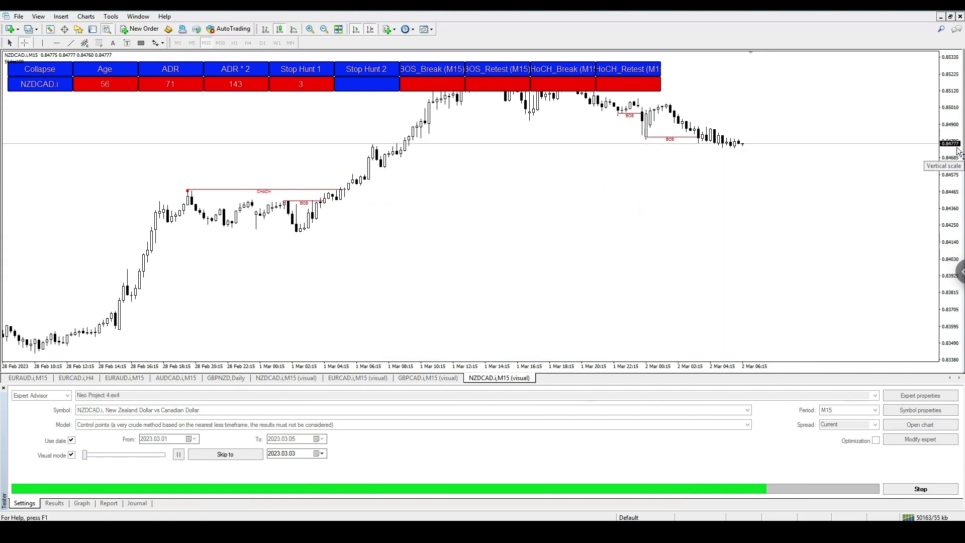
pyautogui.moveTo(957, 233); pyautogui.dragTo(957, 296)
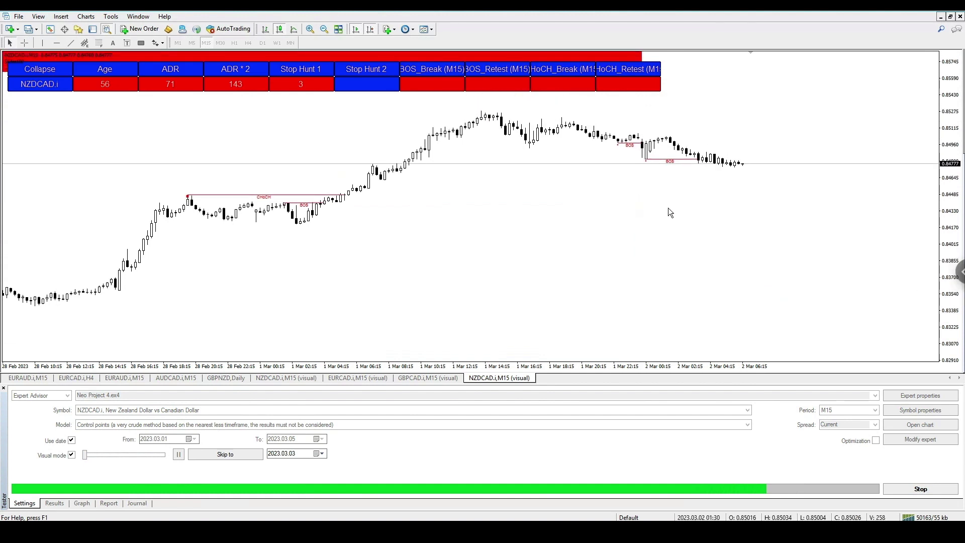
pyautogui.middleClick(712, 183)
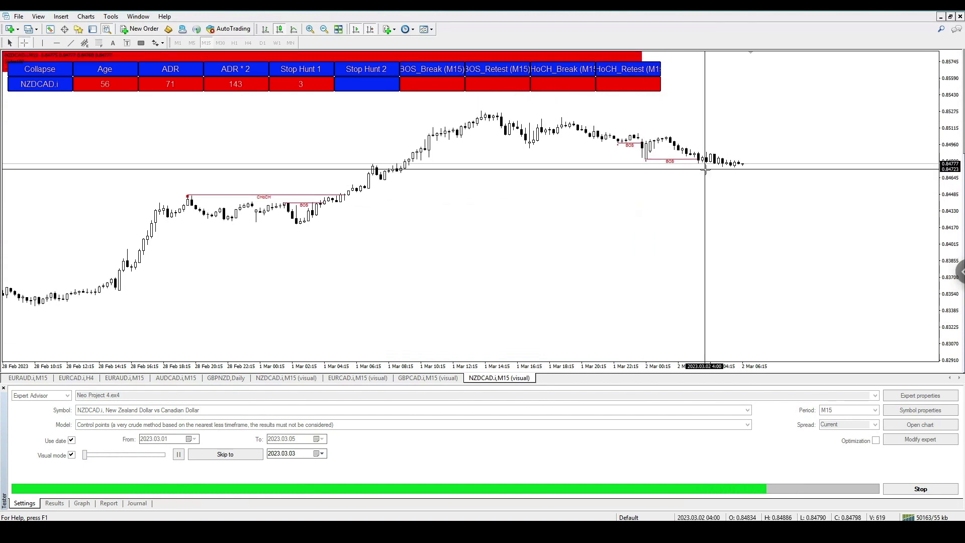
pyautogui.moveTo(700, 161)
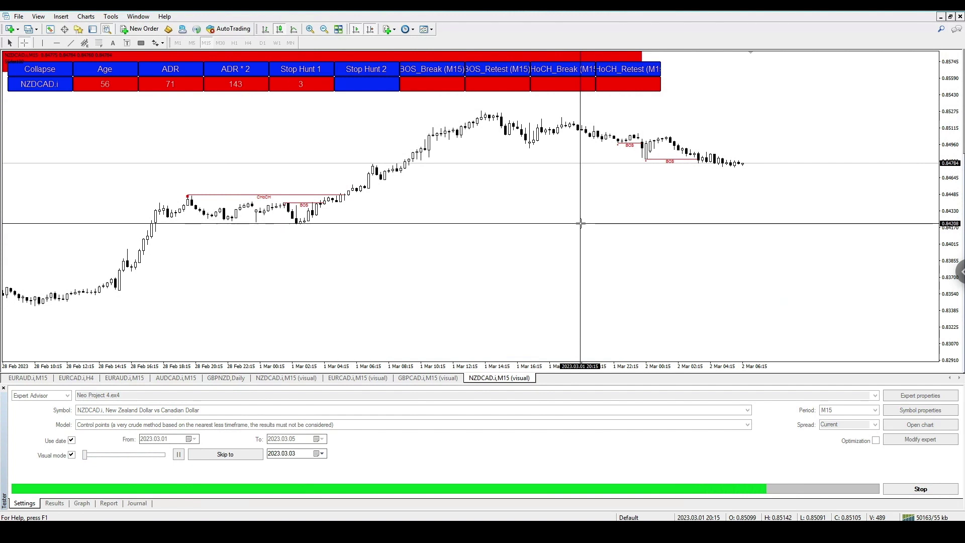
# Measure from the BOS level to the 1 Mar high and next swing high, then speed up playback.
pyautogui.moveTo(700, 161); pyautogui.dragTo(484, 103)
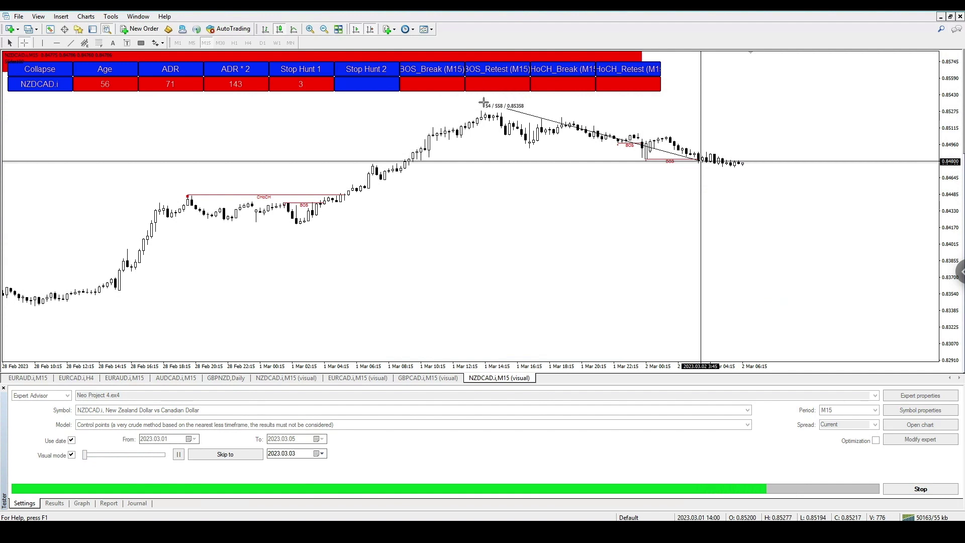
pyautogui.moveTo(483, 103); pyautogui.dragTo(538, 104)
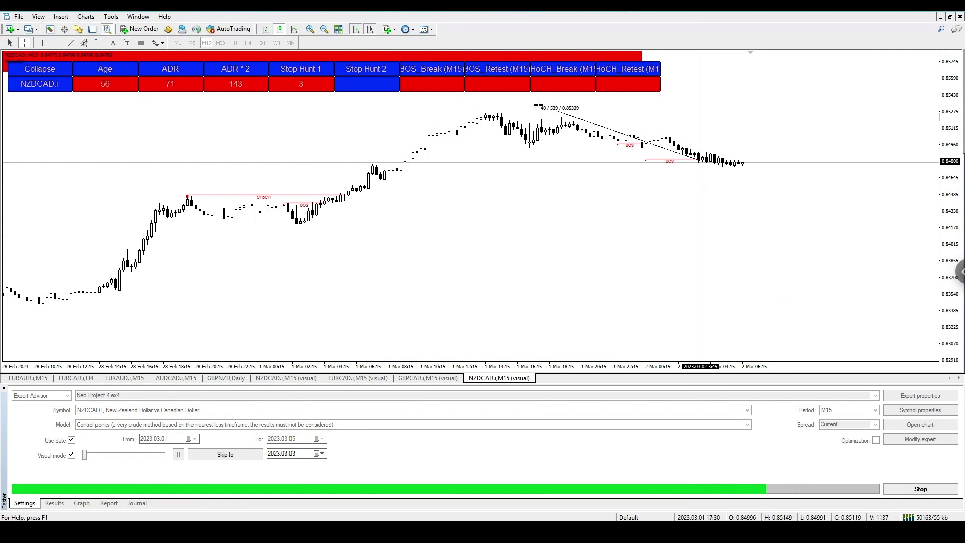
pyautogui.moveTo(538, 105); pyautogui.dragTo(706, 181)
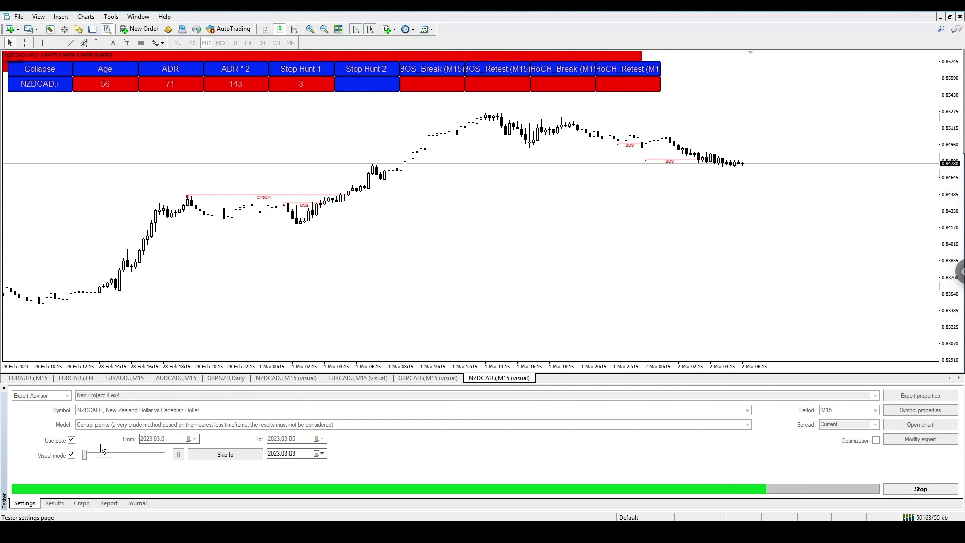
pyautogui.moveTo(86, 455); pyautogui.dragTo(173, 457)
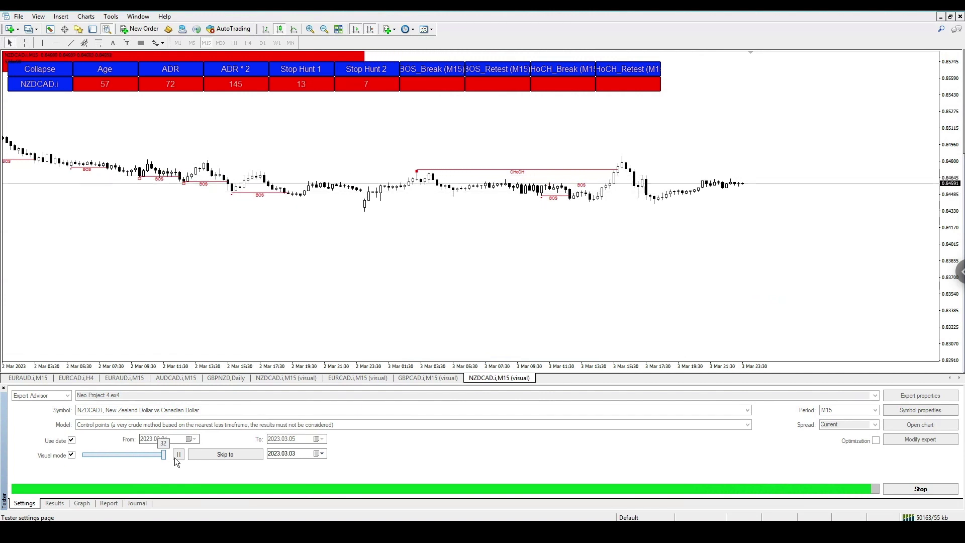
# Zoom the chart out and measure a price move down to 0.84399 with the crosshair.
pyautogui.press('-')
pyautogui.middleClick(392, 166)
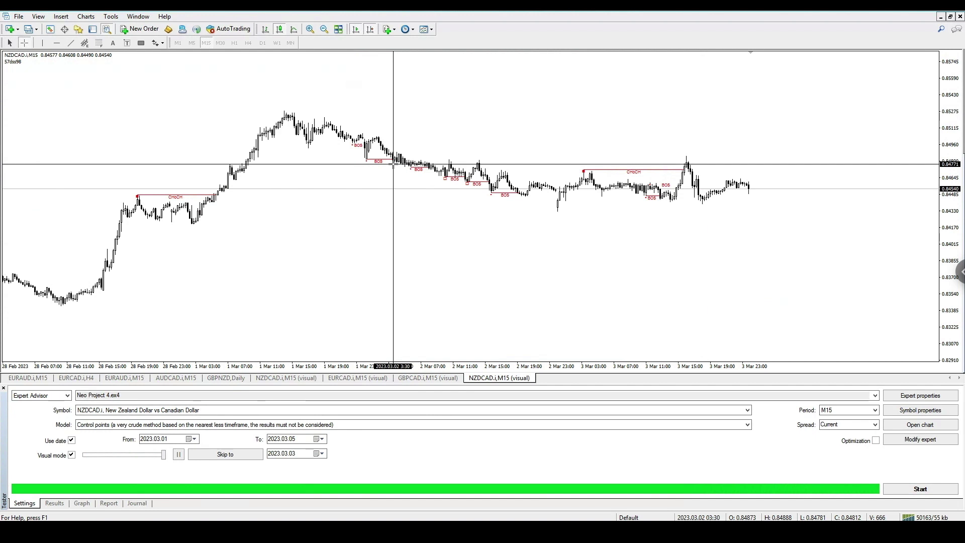
pyautogui.moveTo(392, 160); pyautogui.dragTo(705, 204)
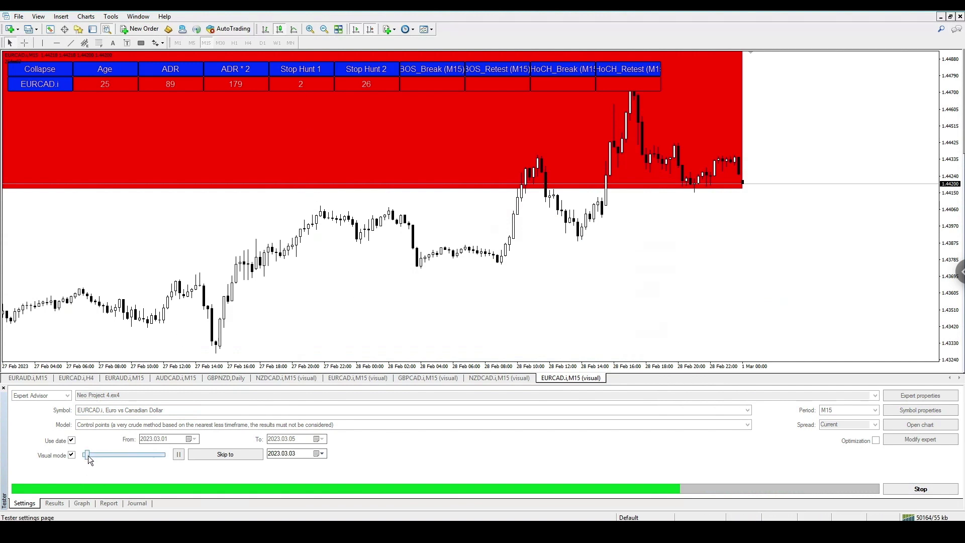
# Speed up playback of the new EURCAD.i M15 backtest.
pyautogui.moveTo(88, 455); pyautogui.dragTo(166, 457)
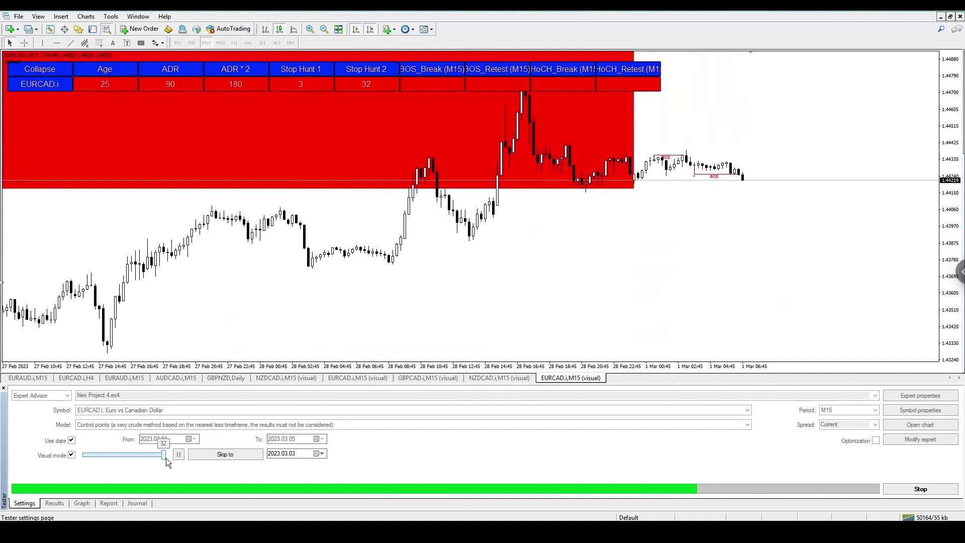
# Slow EURCAD playback to its minimum and show crosshair lines to inspect bars.
pyautogui.moveTo(166, 457); pyautogui.dragTo(92, 454)
pyautogui.middleClick(710, 183)
pyautogui.middleClick(706, 175)
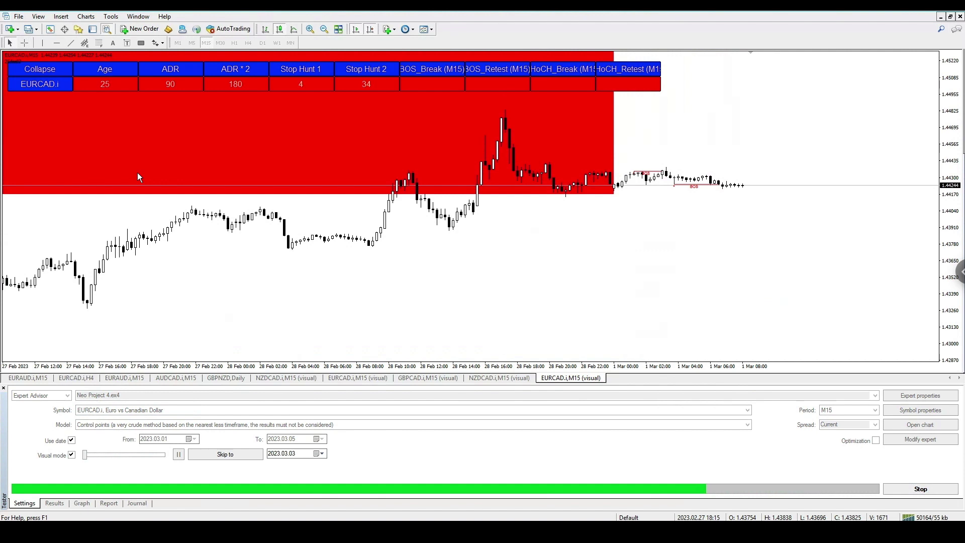
pyautogui.middleClick(714, 183)
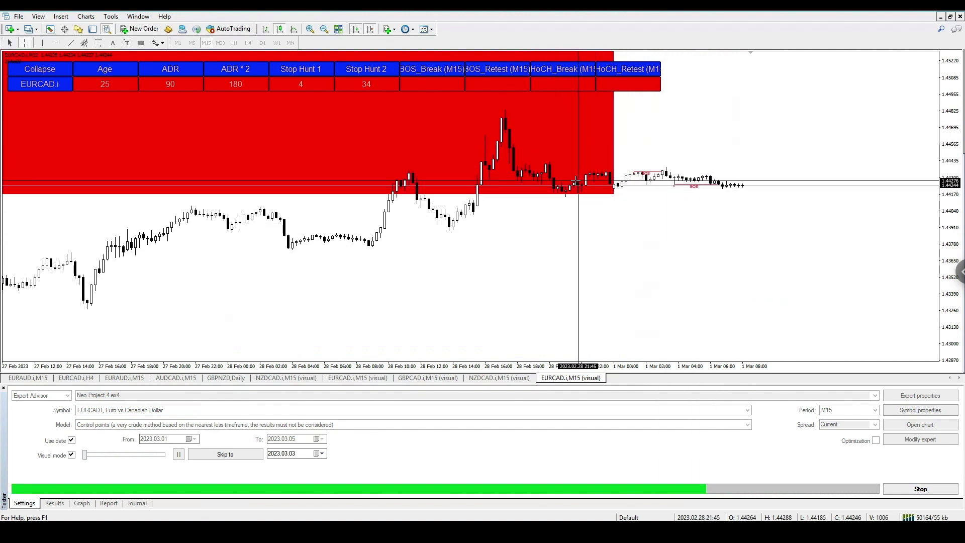
# Measure EURCAD pip distances from a recent bar to the earlier high, then speed up playback.
pyautogui.moveTo(582, 186)
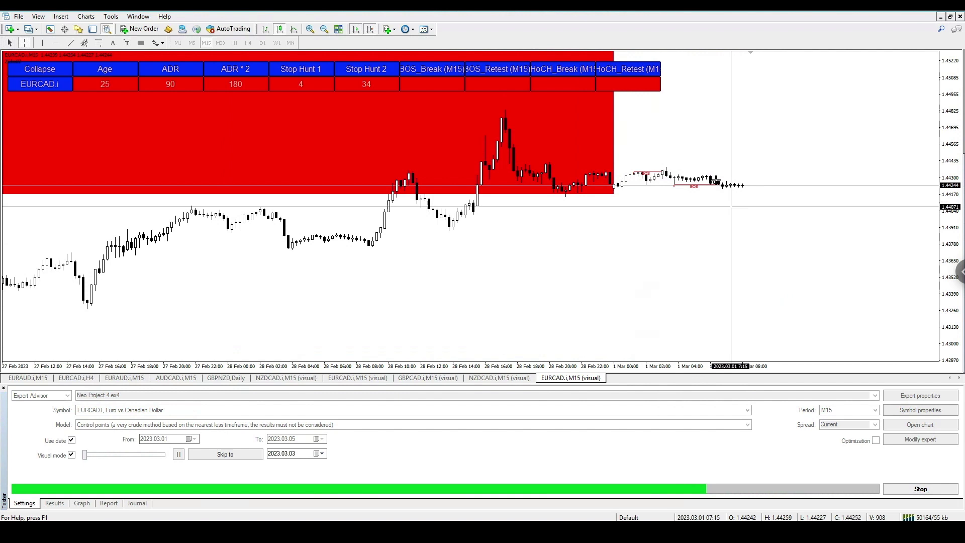
pyautogui.moveTo(717, 185)
pyautogui.moveTo(717, 185); pyautogui.dragTo(739, 301)
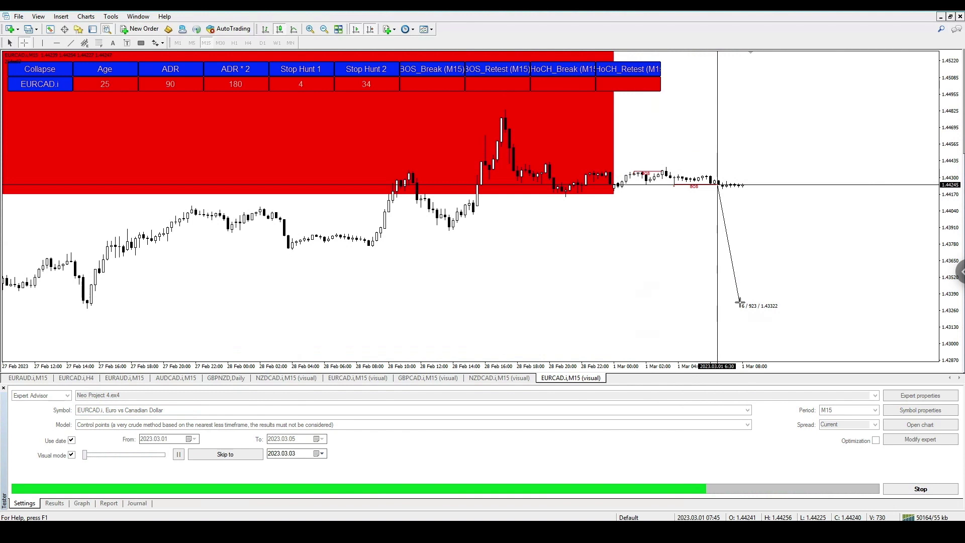
pyautogui.moveTo(740, 302); pyautogui.dragTo(740, 303)
pyautogui.moveTo(85, 454)
pyautogui.mouseDown()
pyautogui.moveTo(164, 460)
pyautogui.moveTo(85, 457)
pyautogui.mouseUp()
pyautogui.middleClick(532, 198)
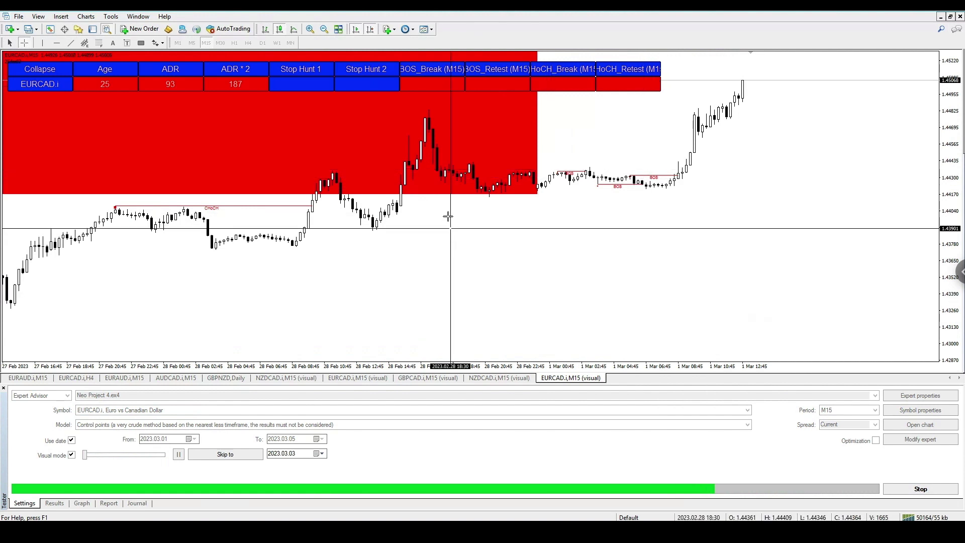
# Set the EURCAD playback to a slow speed around 6.
pyautogui.moveTo(84, 457)
pyautogui.mouseDown()
pyautogui.moveTo(137, 461)
pyautogui.moveTo(74, 453)
pyautogui.mouseUp()
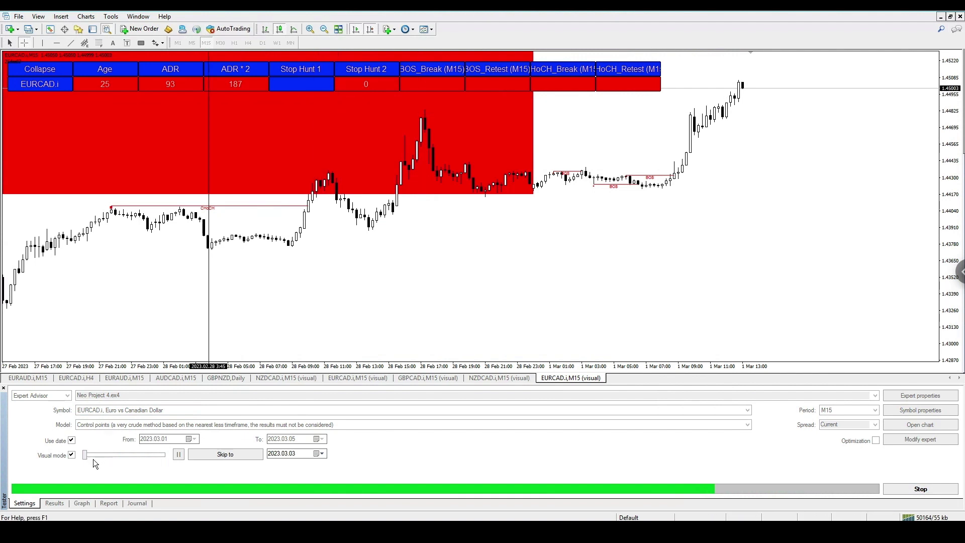
# Raise EURCAD playback speed, measure the latest price swing, then push speed higher.
pyautogui.moveTo(87, 457); pyautogui.dragTo(2, 463)
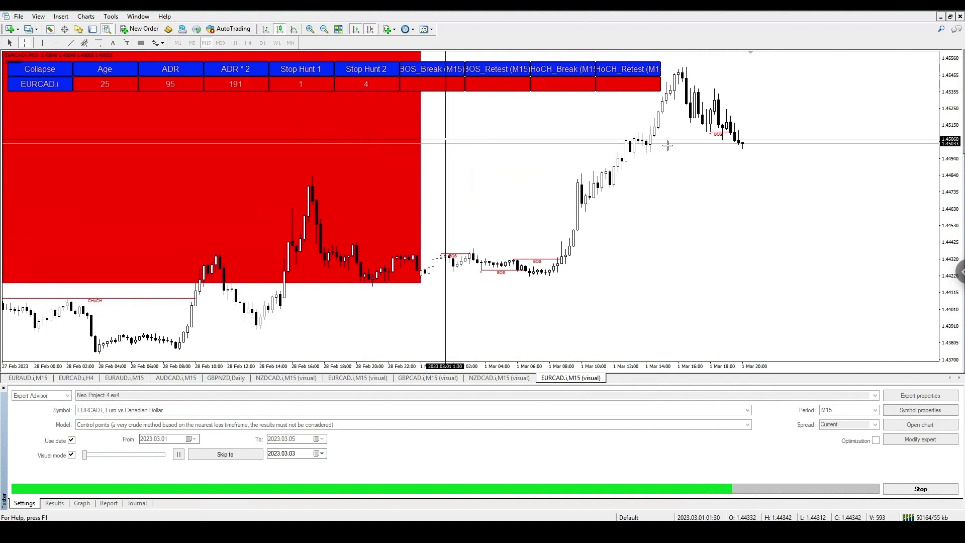
pyautogui.moveTo(734, 133); pyautogui.dragTo(574, 274)
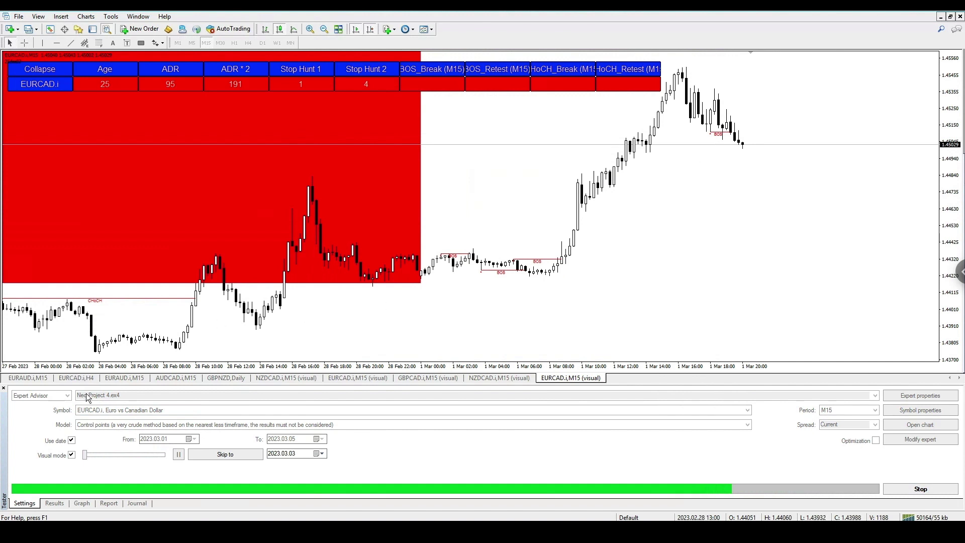
pyautogui.moveTo(83, 455); pyautogui.dragTo(164, 464)
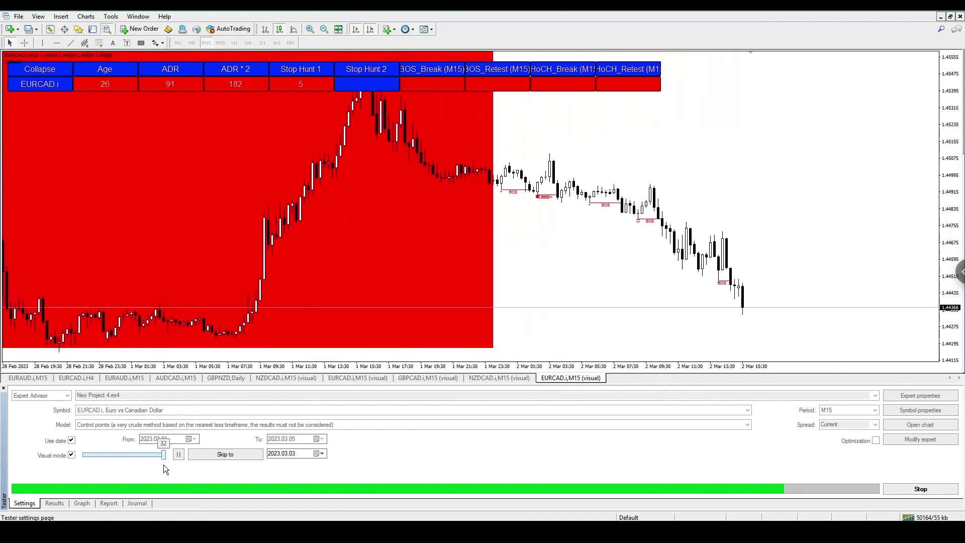
# Slow the EURCAD playback to minimum speed and show crosshair lines.
pyautogui.moveTo(164, 464); pyautogui.dragTo(50, 474)
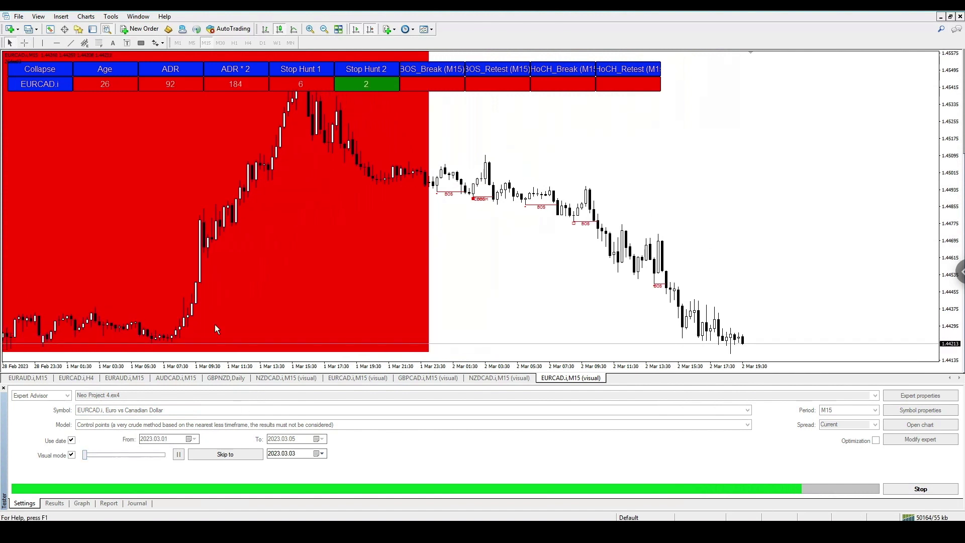
pyautogui.middleClick(166, 336)
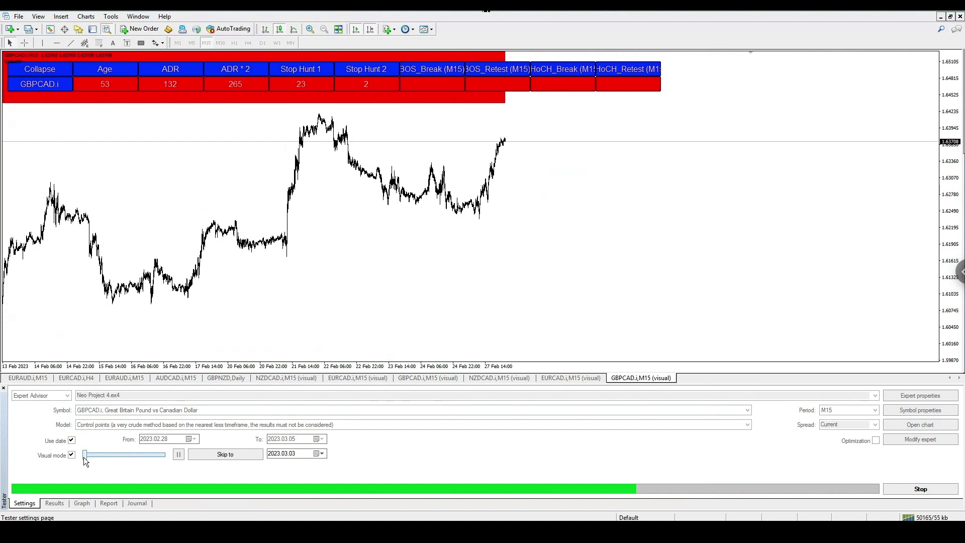
pyautogui.middleClick(276, 123)
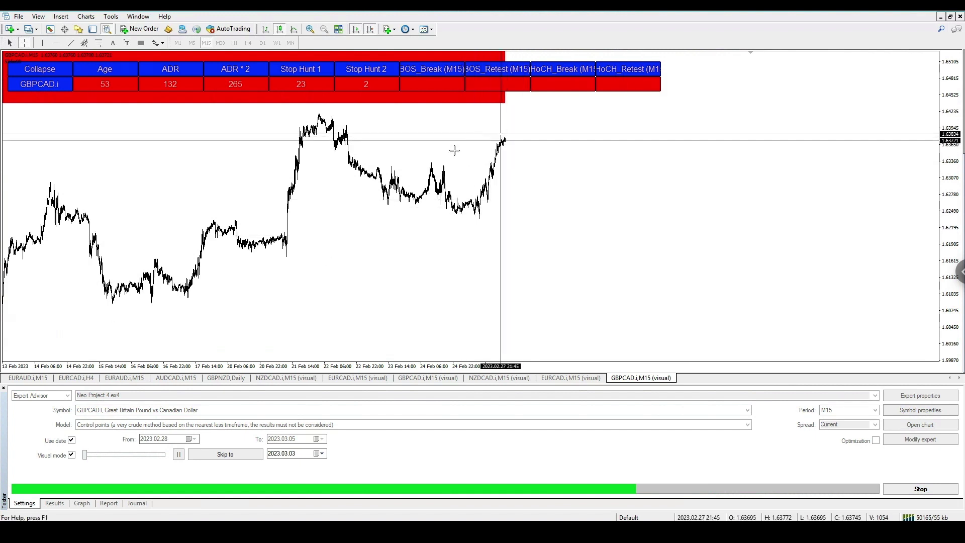
# Draw a horizontal line at 1.64171 near the prior high and zoom the chart in twice.
pyautogui.click(56, 43)
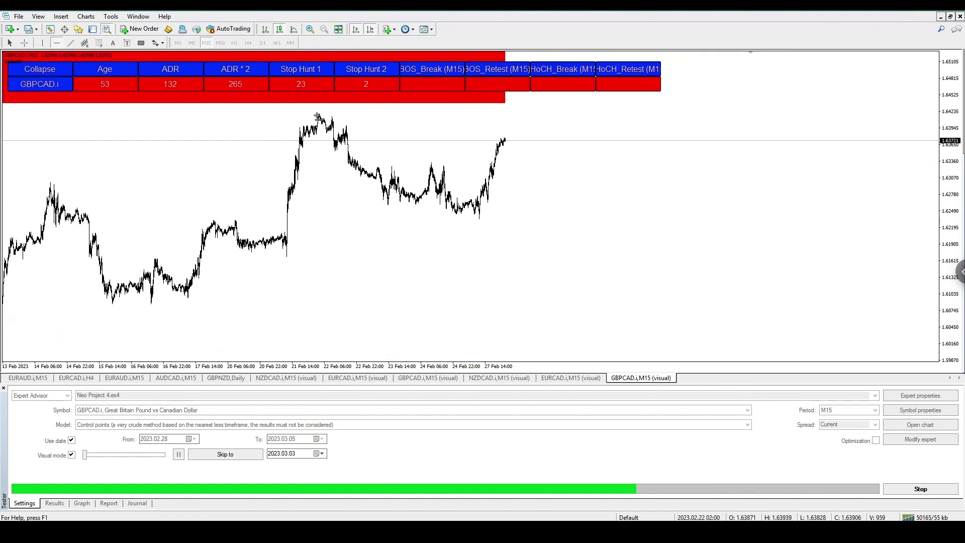
pyautogui.click(317, 116)
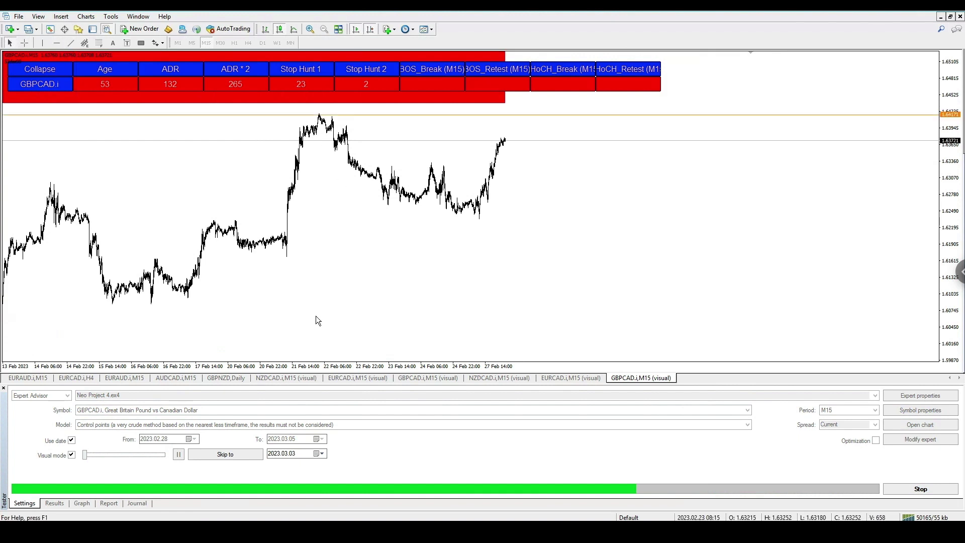
pyautogui.click(312, 34)
pyautogui.click(311, 34)
# Scroll to the latest bars and raise the visual backtest speed to 20.
pyautogui.click(354, 29)
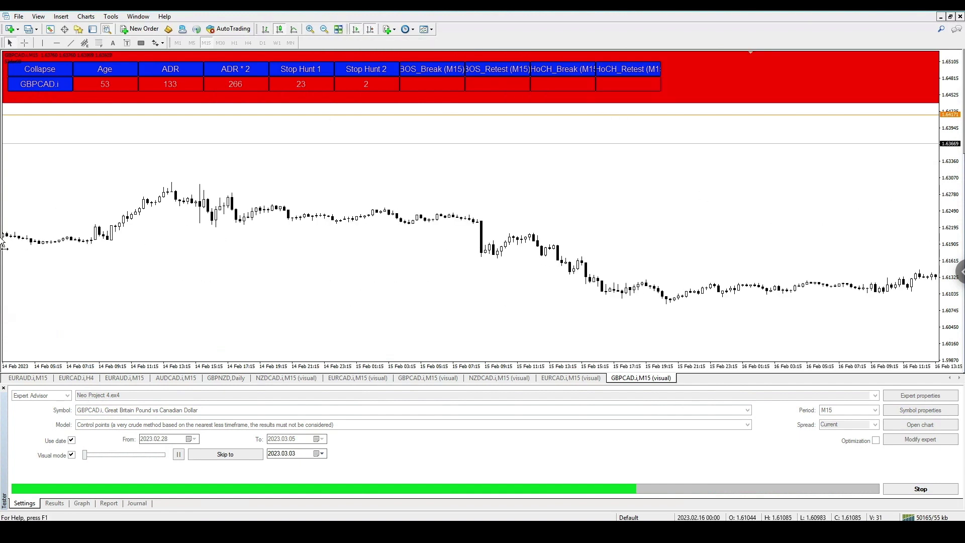
pyautogui.scroll(-5, 2, 241)
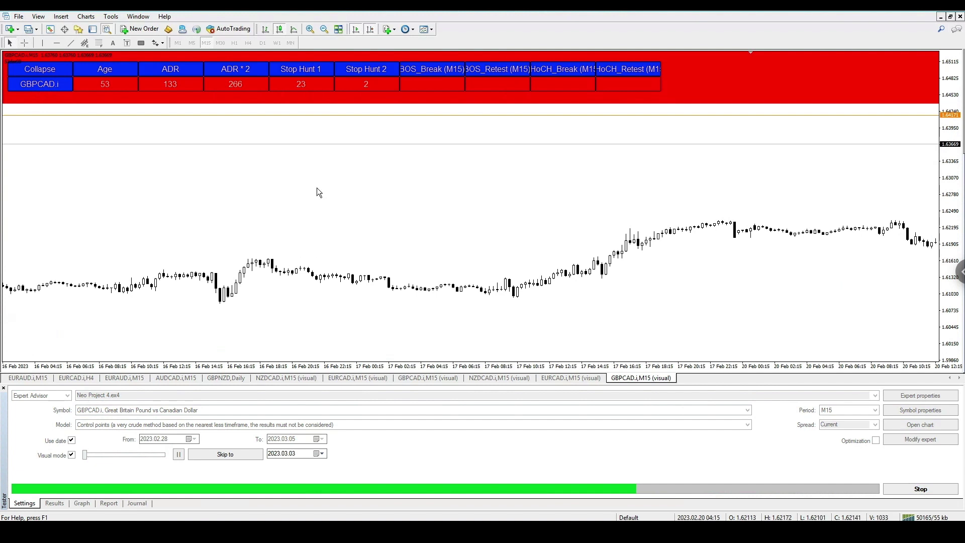
pyautogui.scroll(-8, 316, 188)
pyautogui.scroll(-10, 761, 228)
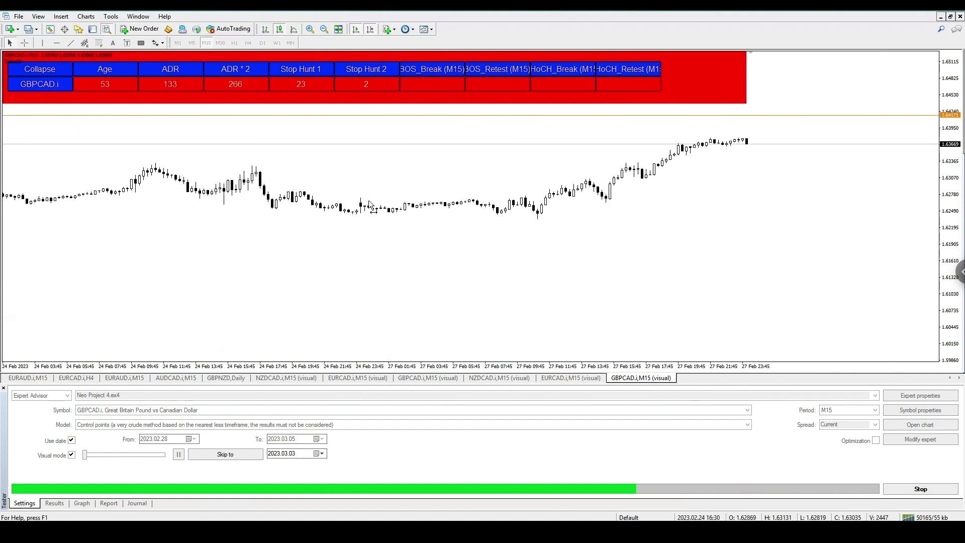
pyautogui.moveTo(85, 454); pyautogui.dragTo(165, 458)
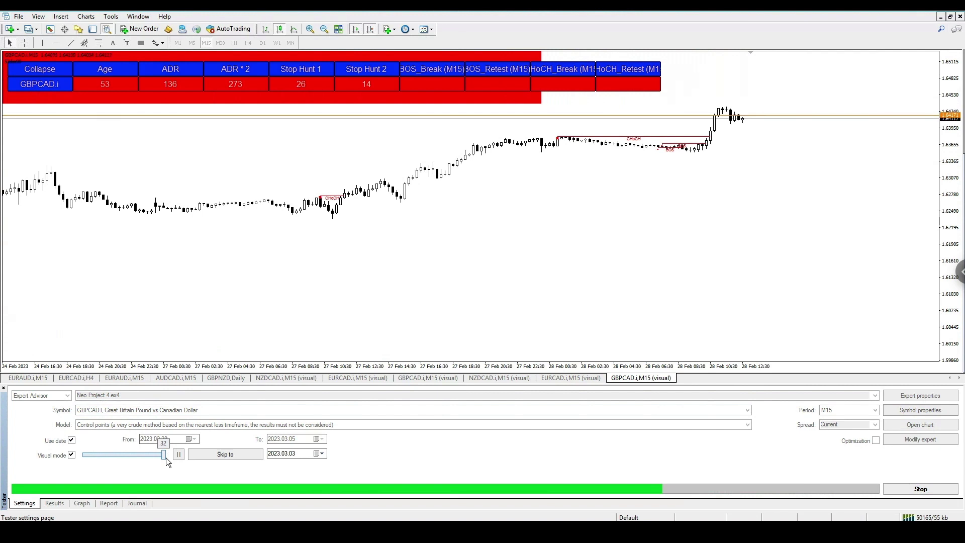
# Drop playback to its slowest, let it run on to 28 Feb 20:45, then slow it fully again.
pyautogui.moveTo(166, 457); pyautogui.dragTo(43, 462)
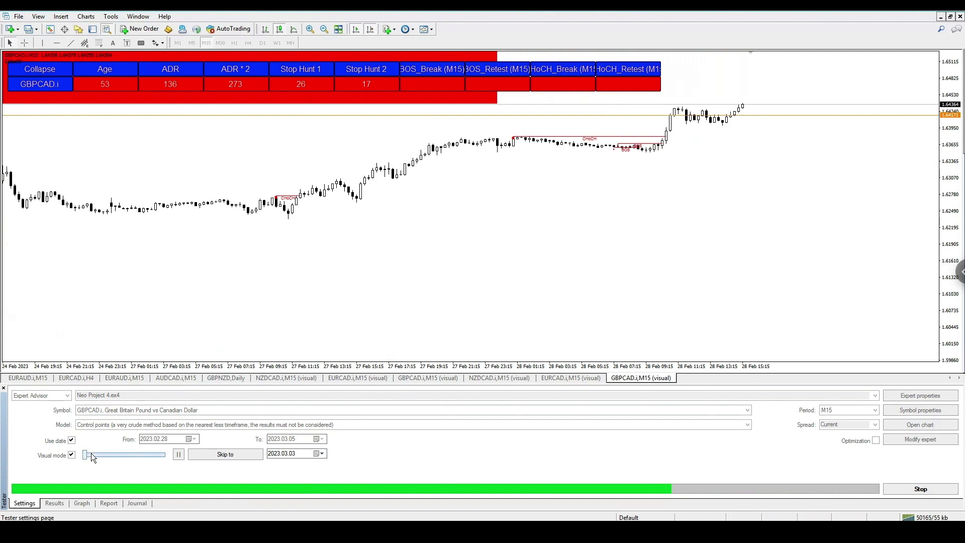
pyautogui.moveTo(93, 455); pyautogui.dragTo(171, 463)
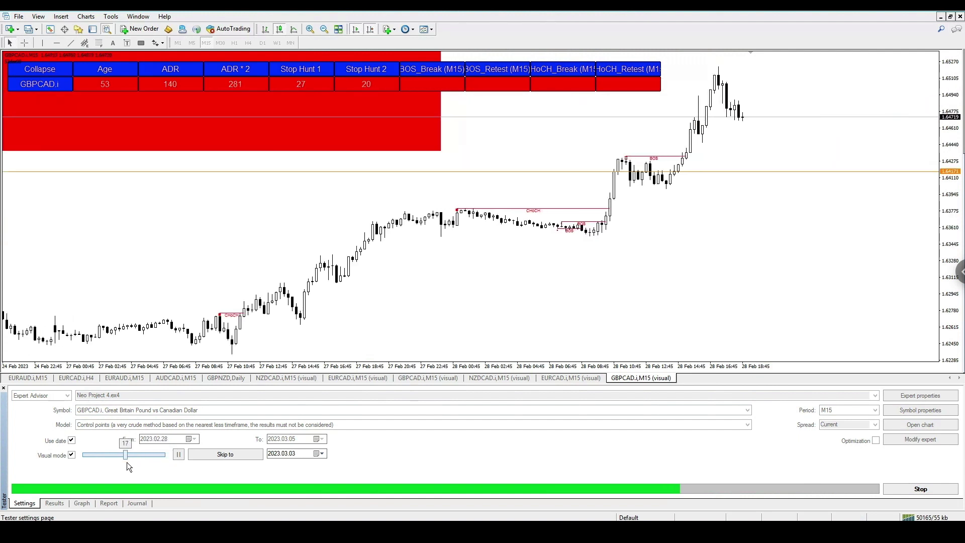
pyautogui.moveTo(164, 454); pyautogui.dragTo(5, 478)
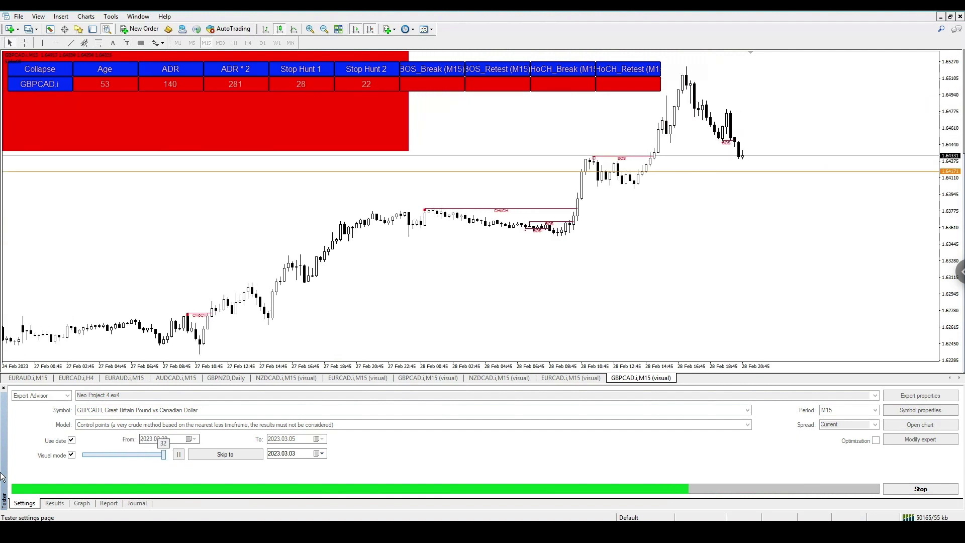
# Crosshair-measure from the 28 Feb high down to the BOS and back to the 27 Feb low, then speed playback up.
pyautogui.middleClick(740, 190)
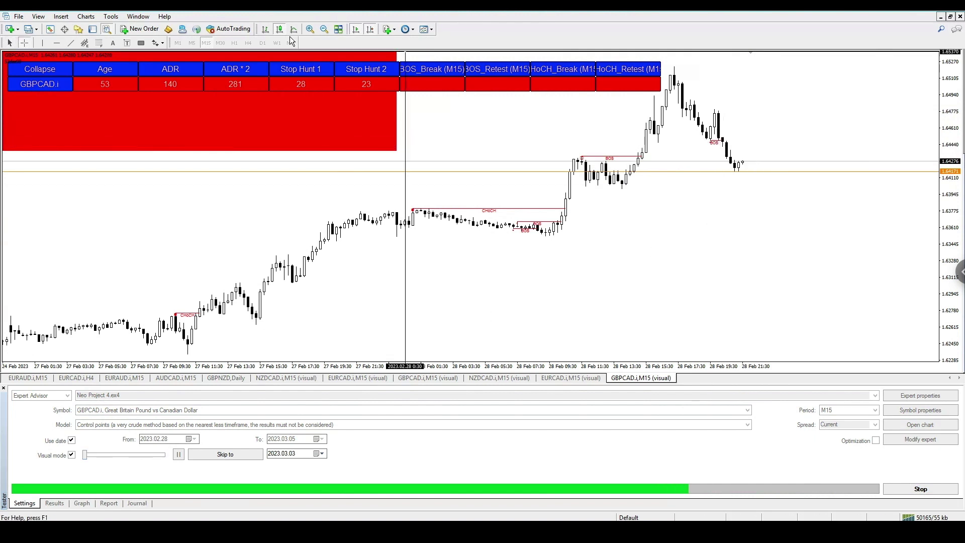
pyautogui.moveTo(724, 142)
pyautogui.mouseDown()
pyautogui.moveTo(702, 71)
pyautogui.moveTo(682, 55)
pyautogui.moveTo(687, 72)
pyautogui.mouseUp()
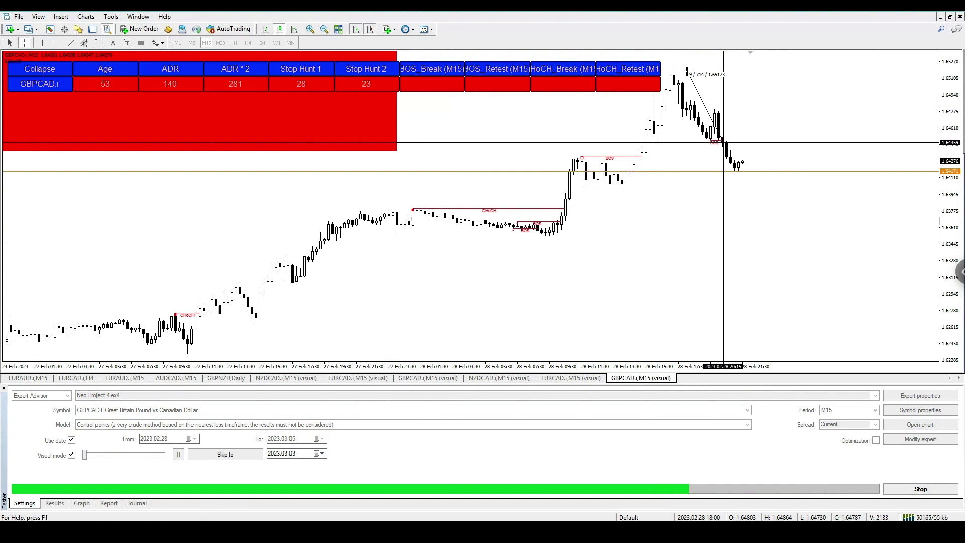
pyautogui.moveTo(687, 73); pyautogui.dragTo(707, 266)
pyautogui.moveTo(457, 313); pyautogui.dragTo(301, 282)
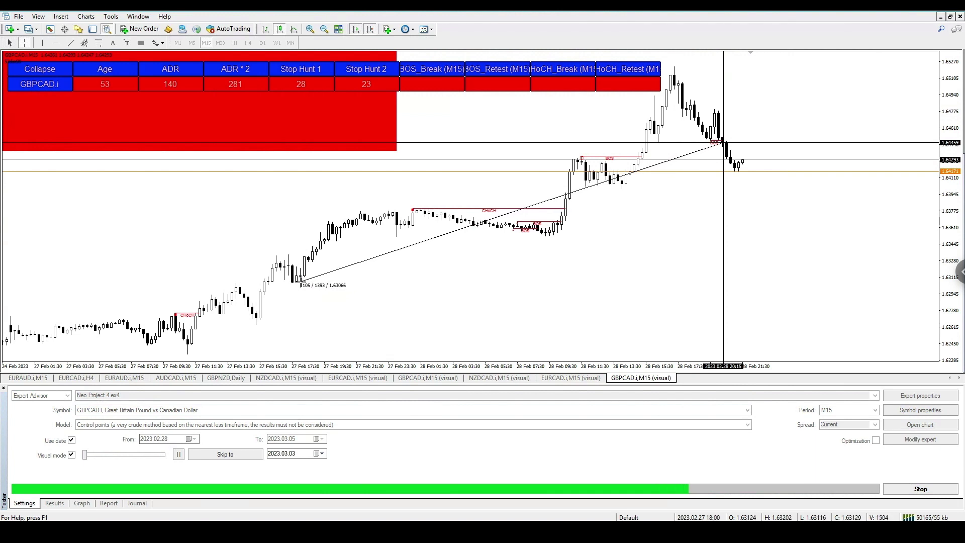
pyautogui.moveTo(301, 282); pyautogui.dragTo(300, 282)
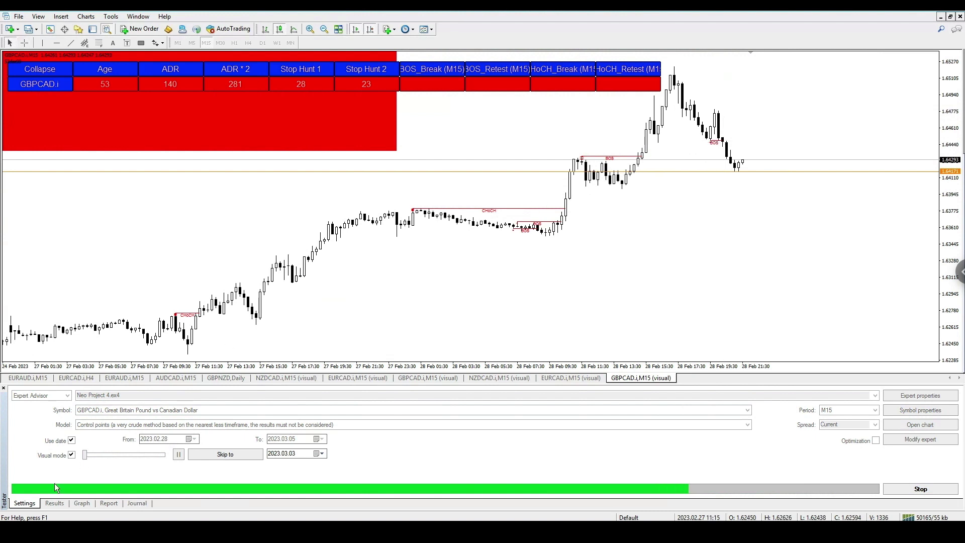
pyautogui.moveTo(87, 453); pyautogui.dragTo(164, 457)
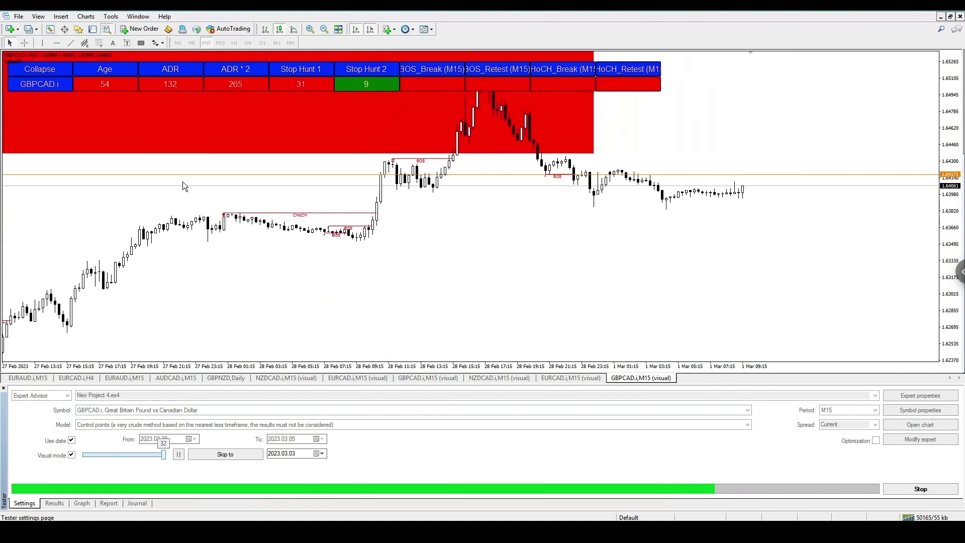
# Zoom the chart out to show more bars as the test runs on to 2 Mar.
pyautogui.click(320, 32)
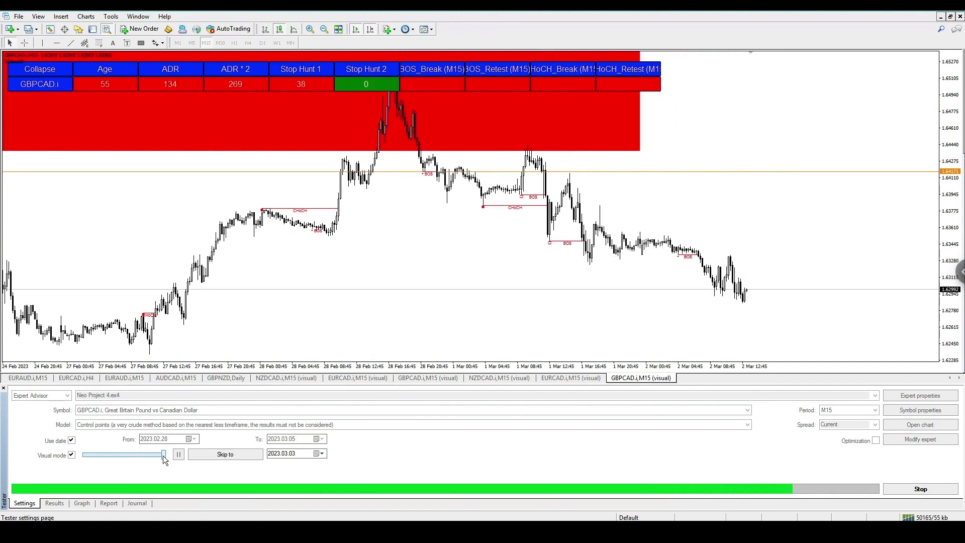
# Set playback to slowest and crosshair-measure from the 27 Feb 15:15 low up to the BOS level.
pyautogui.moveTo(163, 455); pyautogui.dragTo(85, 455)
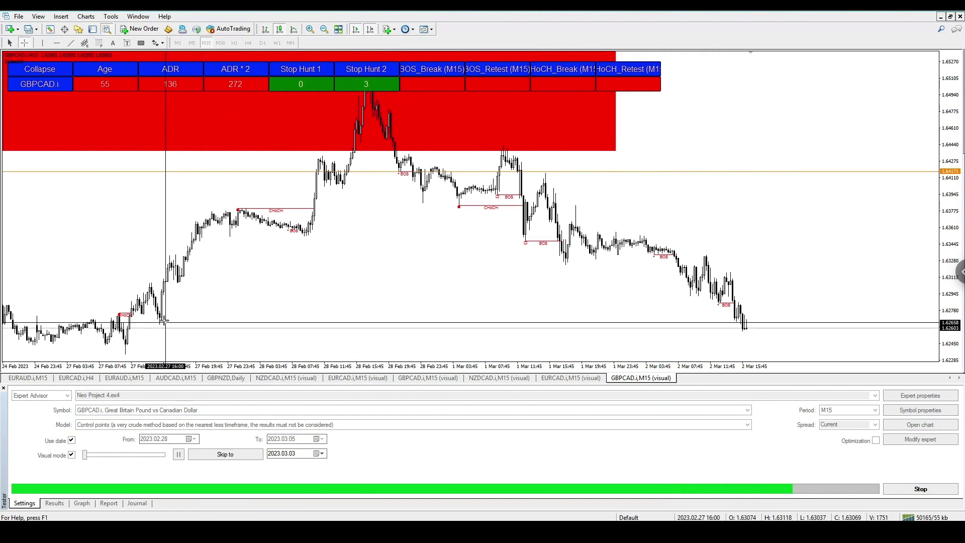
pyautogui.moveTo(161, 318)
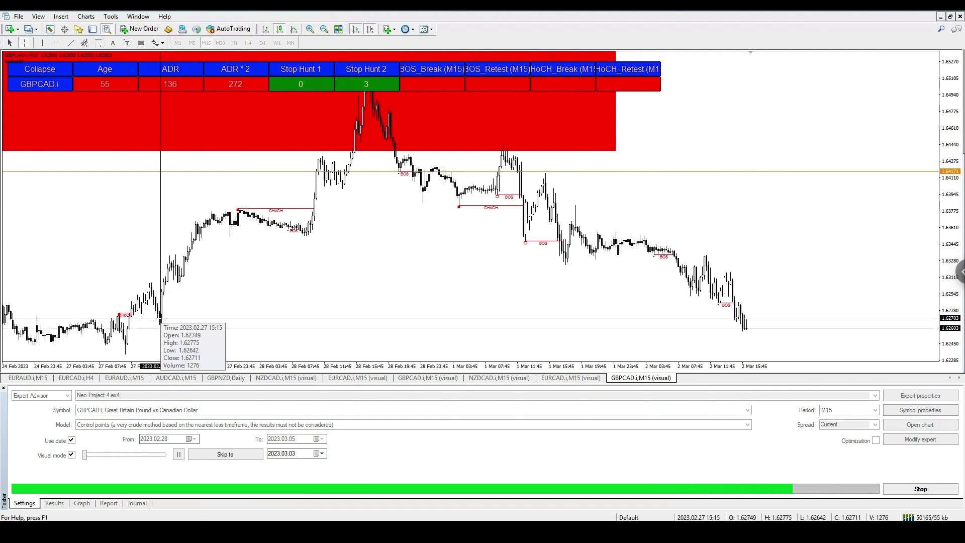
pyautogui.moveTo(161, 318)
pyautogui.mouseDown()
pyautogui.moveTo(224, 298)
pyautogui.moveTo(430, 185)
pyautogui.moveTo(412, 177)
pyautogui.mouseUp()
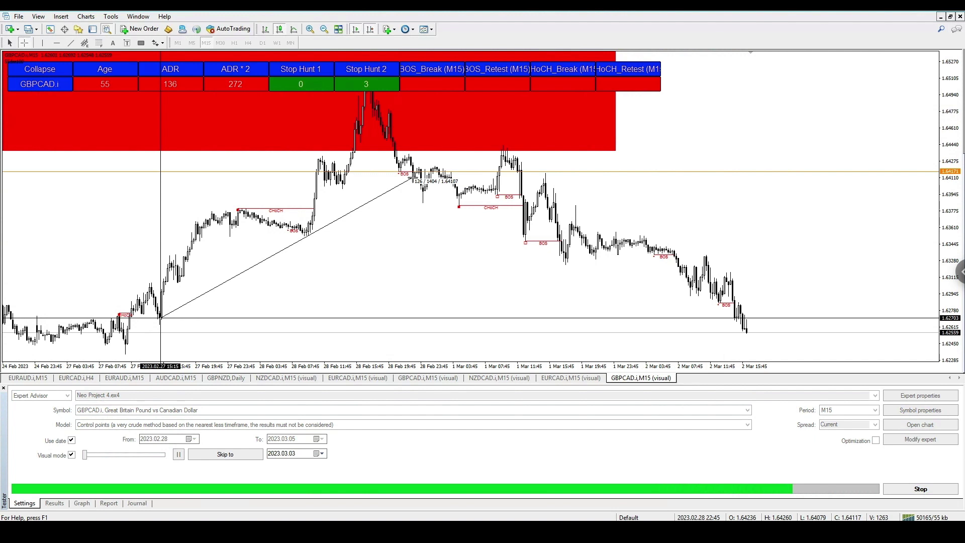
pyautogui.moveTo(412, 177); pyautogui.dragTo(414, 179)
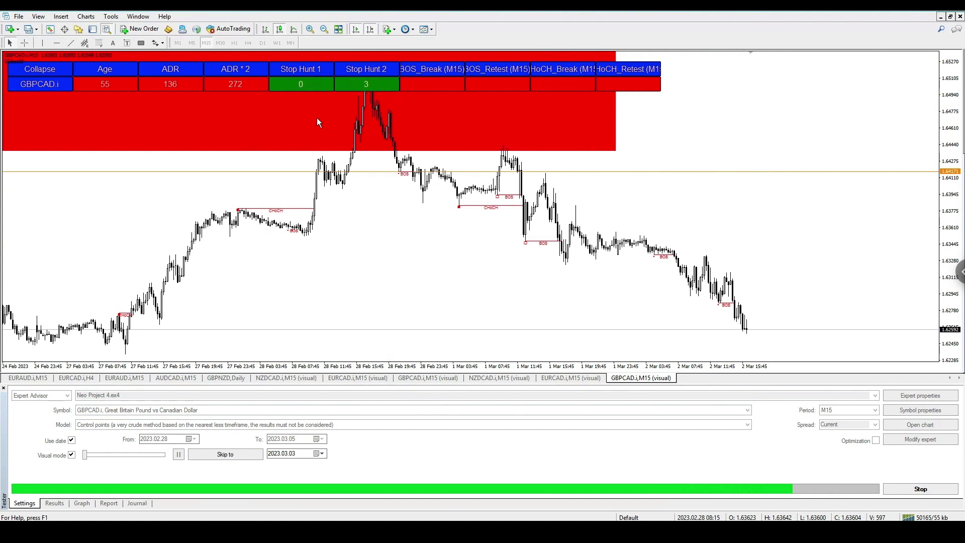
pyautogui.middleClick(410, 173)
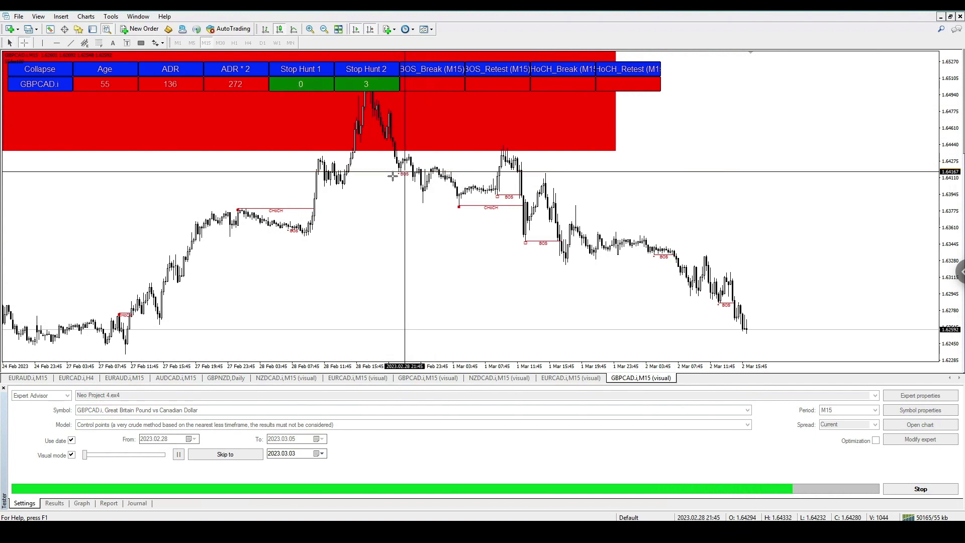